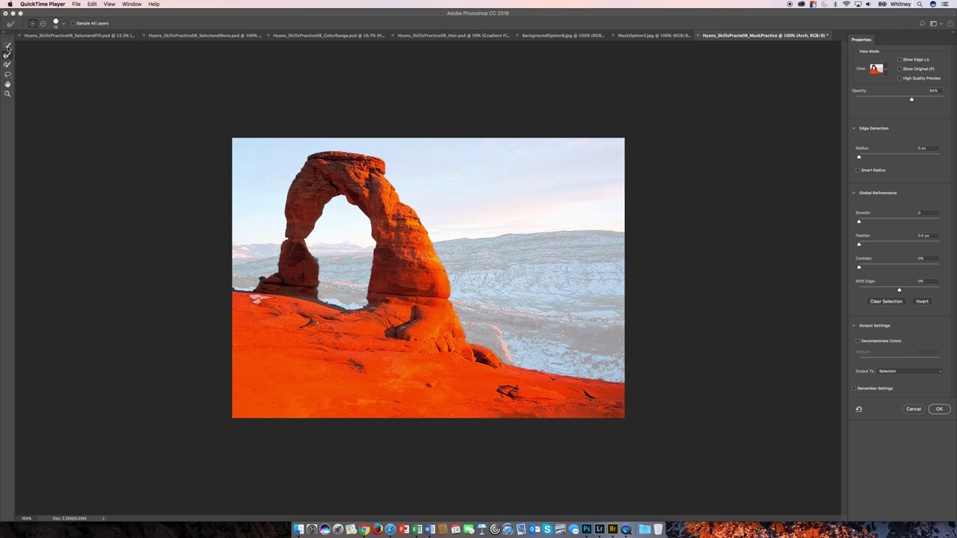
- Choose the Quick Selection tool and raise the preview opacity to about 86% to fade the unselected background
{"action": "left_click", "coordinate": [7, 46]}
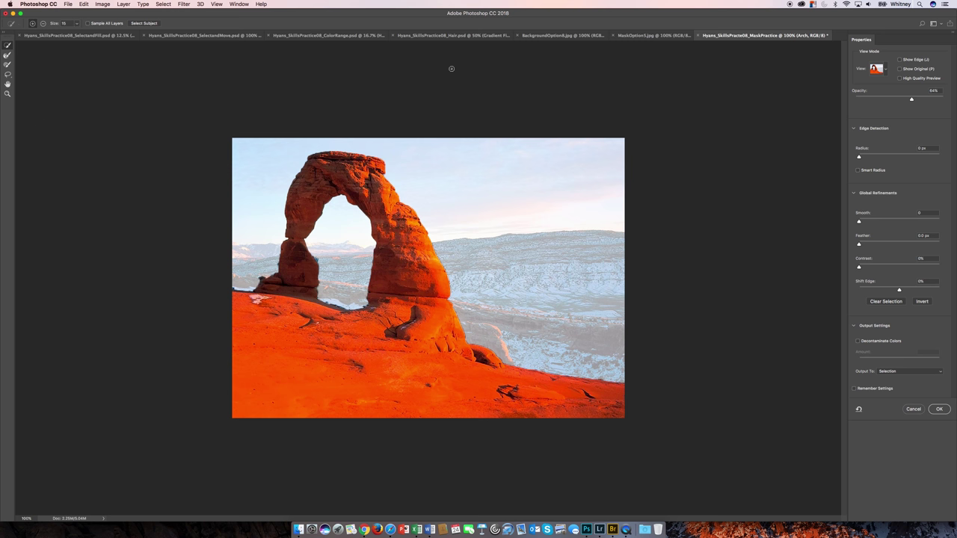
{"action": "left_click_drag", "start_coordinate": [912, 100], "coordinate": [933, 100]}
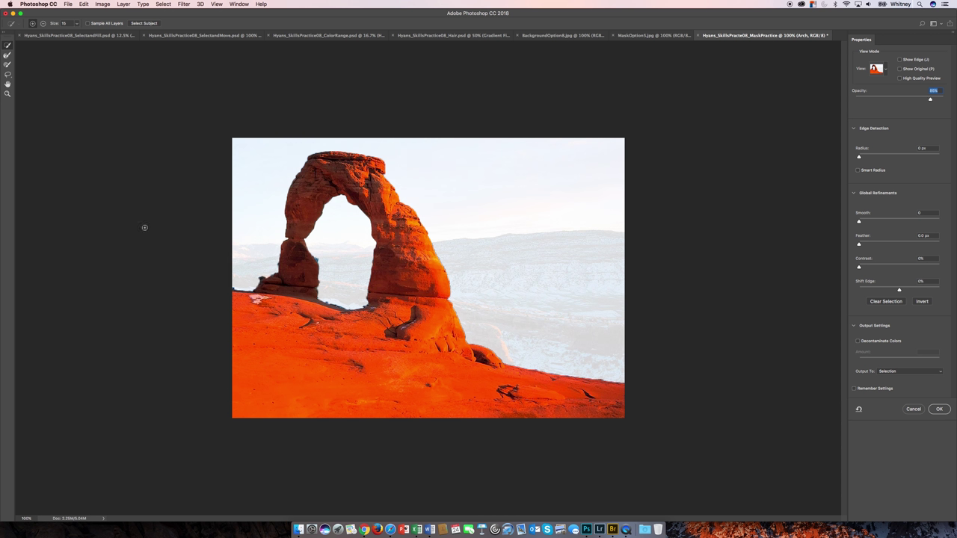
- Subtract the stray bush on the left pillar's inner edge and the excess at the arch opening's lower right corner from the selection
{"action": "left_click", "coordinate": [9, 45]}
{"action": "key", "text": "super+equal"}
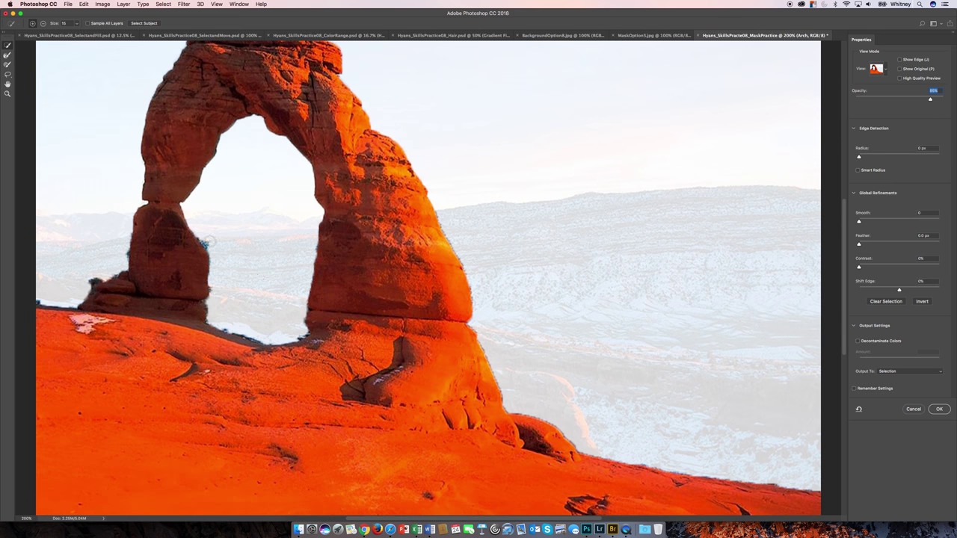
{"action": "key", "text": "alt"}
{"action": "left_click", "coordinate": [204, 242], "text": "alt"}
{"action": "key", "text": "alt"}
{"action": "key", "text": "alt"}
{"action": "key", "text": "alt"}
{"action": "left_click", "coordinate": [303, 335], "text": "alt"}
{"action": "left_click", "coordinate": [304, 333], "text": "alt"}
{"action": "key", "text": "alt"}
{"action": "key", "text": "alt"}
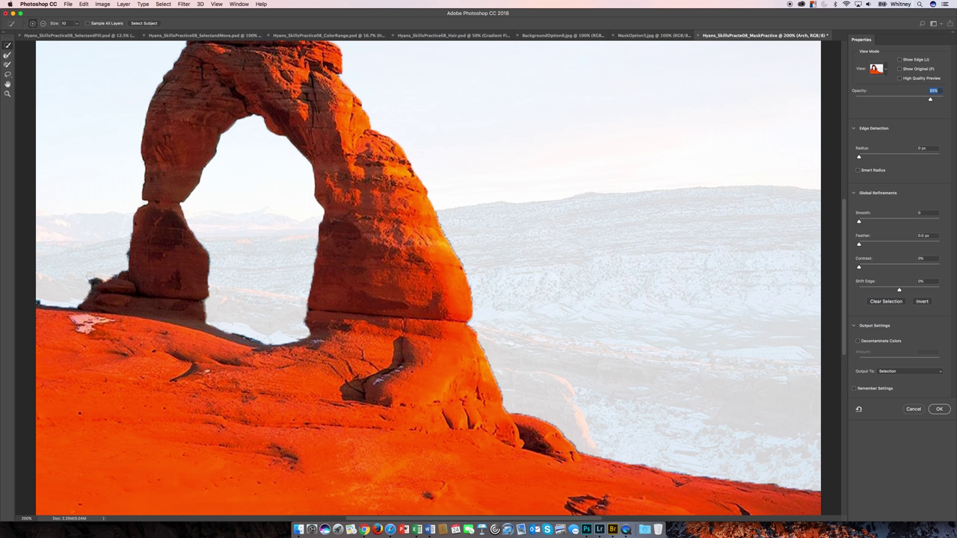
- Subtract the stray bits beside the small rocks at the outer foot of the left pillar from the selection
{"action": "left_click", "coordinate": [92, 281], "text": "alt"}
{"action": "left_click", "coordinate": [93, 284], "text": "alt"}
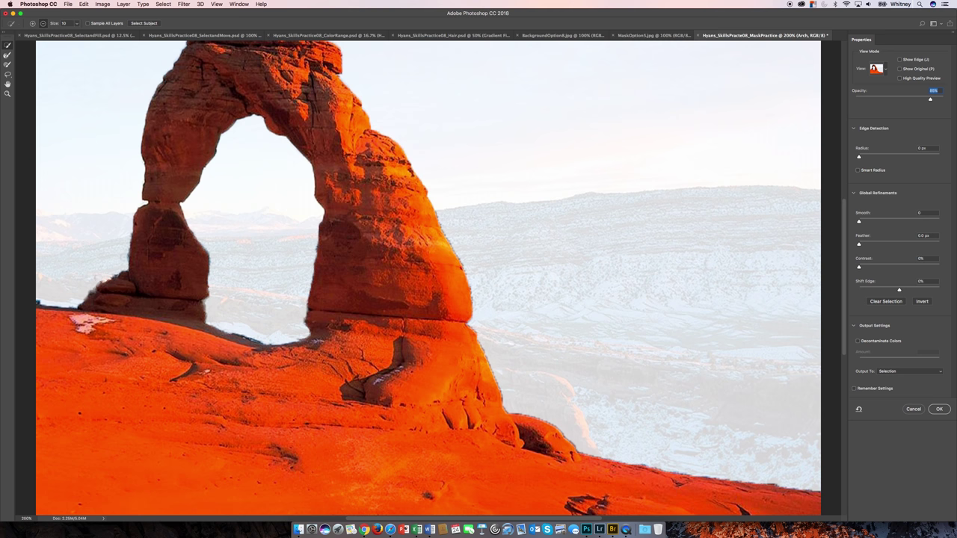
{"action": "scroll", "coordinate": [123, 258], "scroll_direction": "left", "scroll_amount": 2}
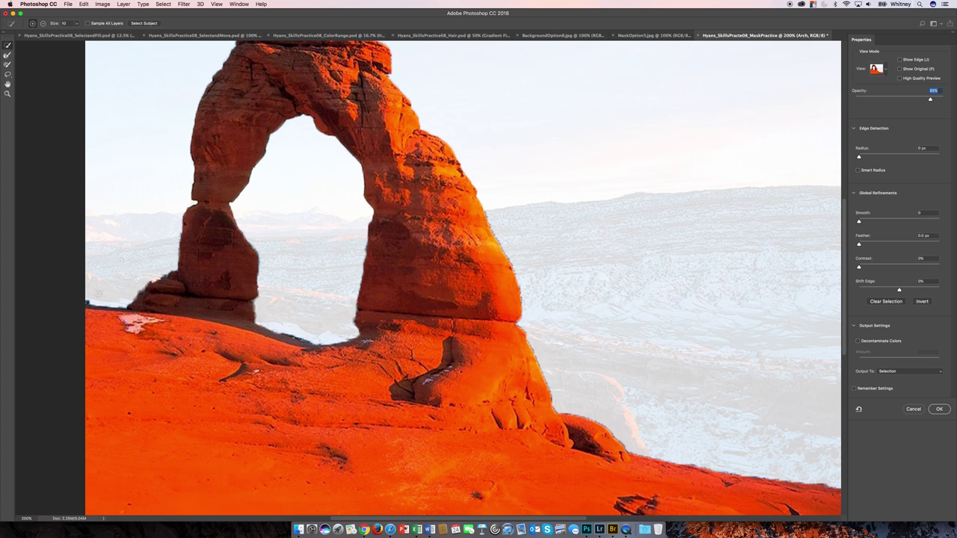
{"action": "left_click", "coordinate": [122, 259], "text": "alt"}
- Examine the selection edge around the top of the arch, down its right side and along the rocky slope
{"action": "scroll", "coordinate": [160, 264], "scroll_direction": "up", "scroll_amount": 1}
{"action": "scroll", "coordinate": [161, 263], "scroll_direction": "right", "scroll_amount": 1}
{"action": "scroll", "coordinate": [161, 263], "scroll_direction": "up", "scroll_amount": 3}
{"action": "scroll", "coordinate": [161, 263], "scroll_direction": "right", "scroll_amount": 2}
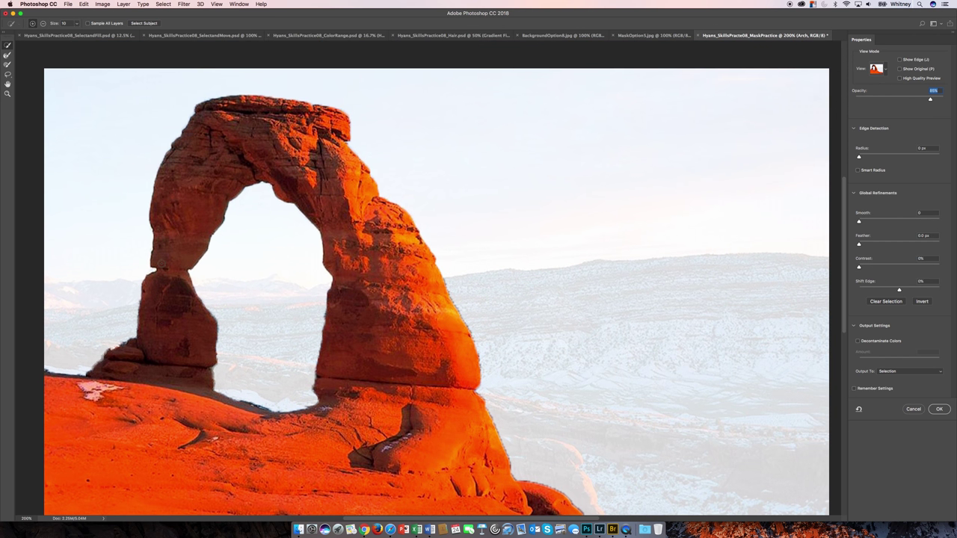
{"action": "scroll", "coordinate": [161, 263], "scroll_direction": "down", "scroll_amount": 2}
{"action": "scroll", "coordinate": [161, 263], "scroll_direction": "down", "scroll_amount": 5}
{"action": "scroll", "coordinate": [161, 263], "scroll_direction": "right", "scroll_amount": 2}
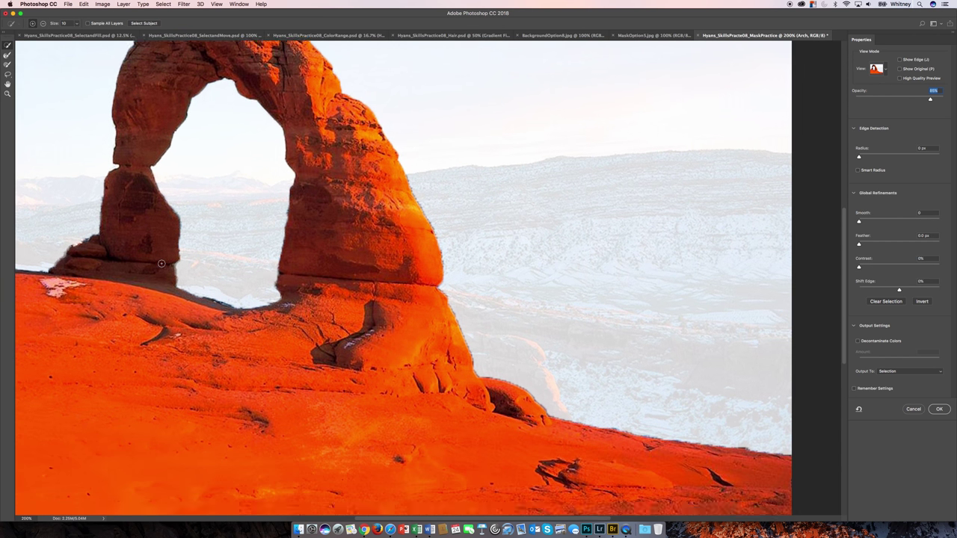
{"action": "scroll", "coordinate": [161, 263], "scroll_direction": "down", "scroll_amount": 4}
{"action": "scroll", "coordinate": [160, 263], "scroll_direction": "right", "scroll_amount": 4}
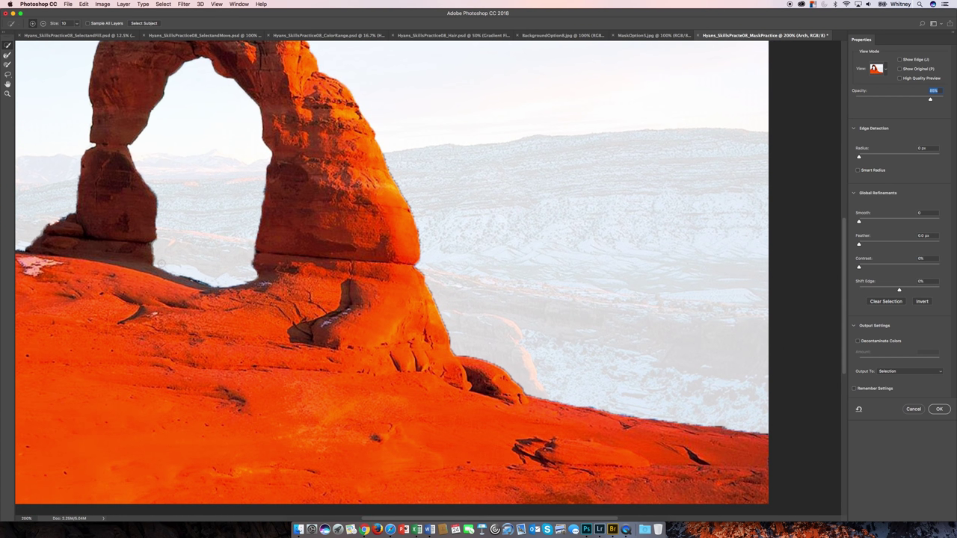
{"action": "scroll", "coordinate": [161, 264], "scroll_direction": "down", "scroll_amount": 1}
{"action": "scroll", "coordinate": [161, 263], "scroll_direction": "right", "scroll_amount": 1}
{"action": "scroll", "coordinate": [161, 263], "scroll_direction": "right", "scroll_amount": 10}
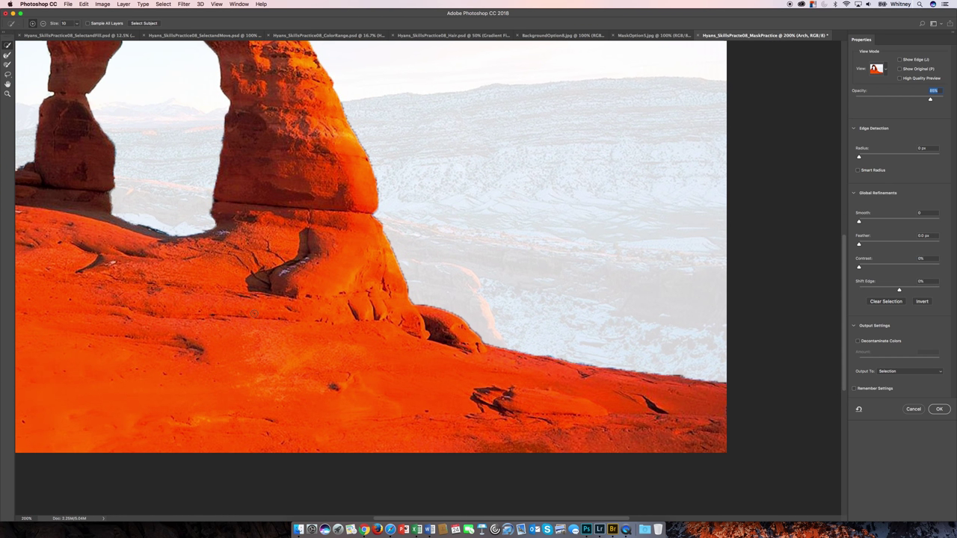
{"action": "scroll", "coordinate": [162, 263], "scroll_direction": "up", "scroll_amount": 1}
{"action": "scroll", "coordinate": [162, 263], "scroll_direction": "left", "scroll_amount": 10}
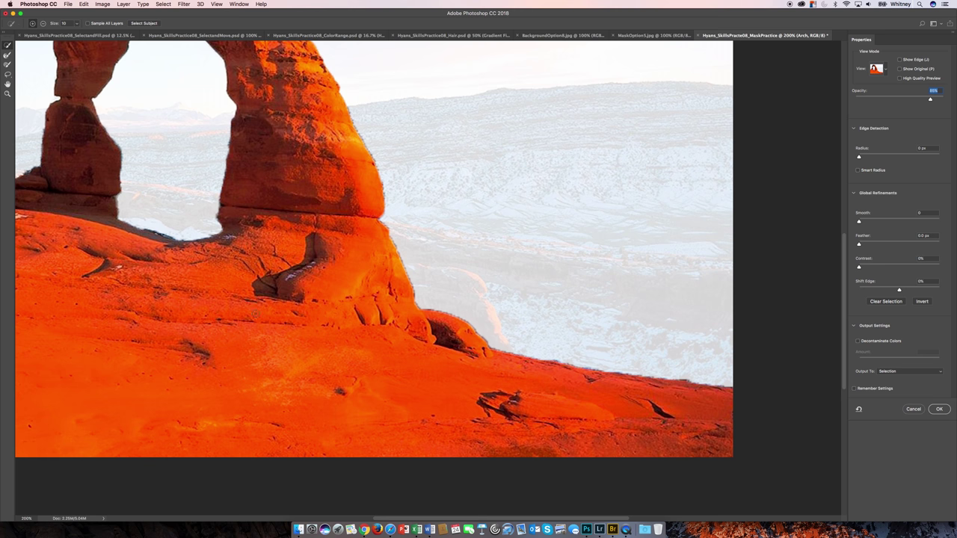
{"action": "scroll", "coordinate": [255, 314], "scroll_direction": "left", "scroll_amount": 6}
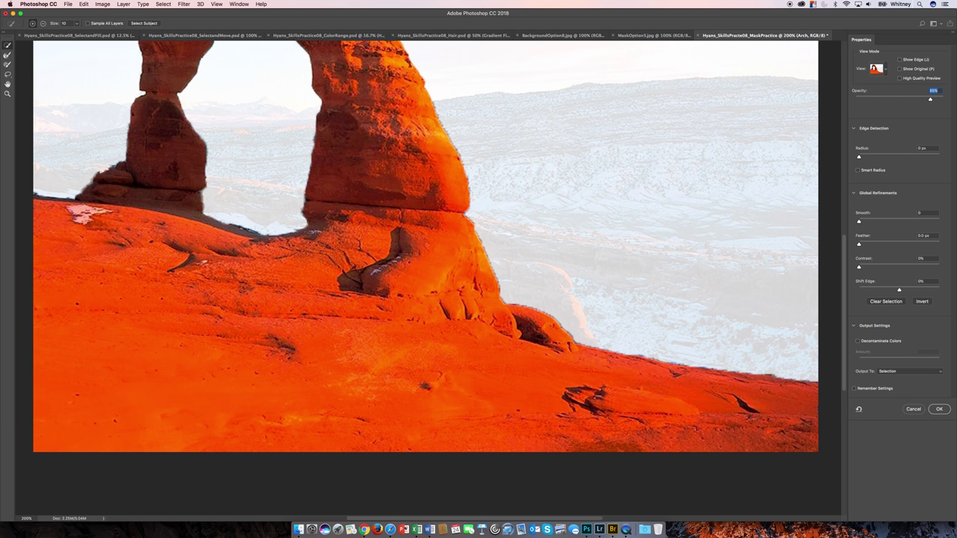
{"action": "scroll", "coordinate": [255, 314], "scroll_direction": "up", "scroll_amount": 3}
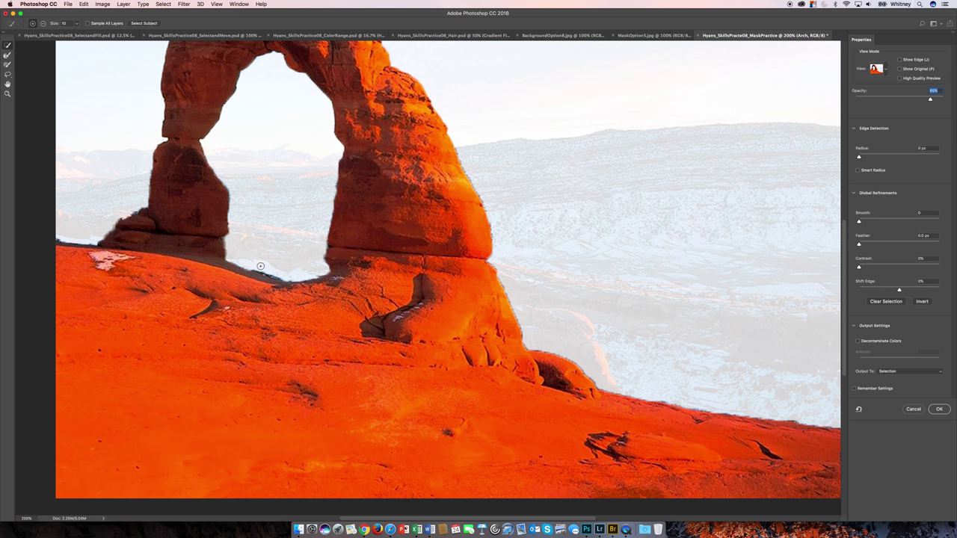
- Correct the selection along the bottom of the arch opening, and refine the edge of the small rocks with the Refine Edge Brush
{"action": "mouse_move", "coordinate": [261, 268]}
{"action": "left_mouse_down", "text": "alt"}
{"action": "mouse_move", "coordinate": [275, 274]}
{"action": "mouse_move", "coordinate": [246, 268]}
{"action": "left_mouse_up", "text": "alt"}
{"action": "left_click_drag", "start_coordinate": [246, 276], "coordinate": [275, 279]}
{"action": "left_click", "coordinate": [244, 269]}
{"action": "left_click", "coordinate": [262, 275]}
{"action": "left_click", "coordinate": [7, 57]}
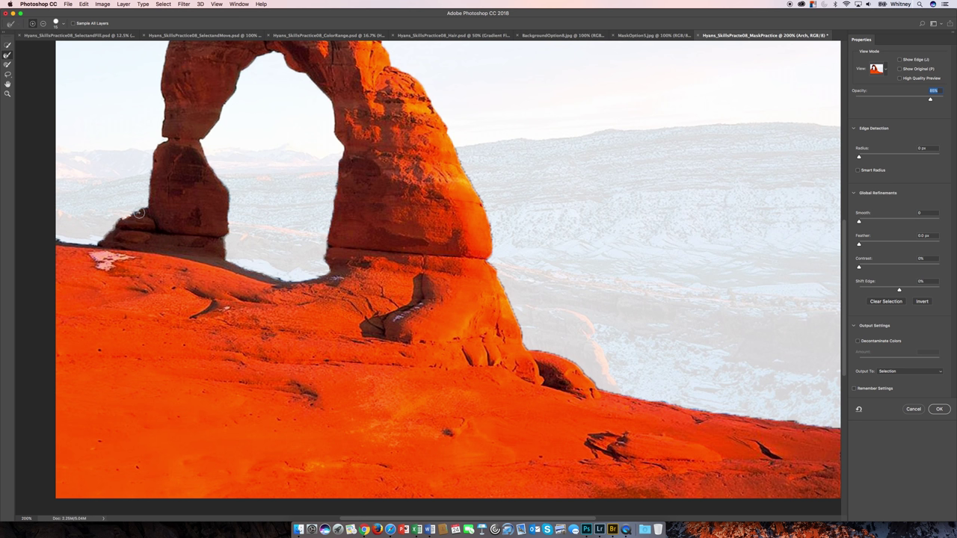
{"action": "left_click_drag", "start_coordinate": [138, 213], "coordinate": [101, 243]}
- Enable Smart Radius and set Smooth to 5, Contrast to 20% and Shift Edge to 0
{"action": "left_click", "coordinate": [859, 170]}
{"action": "mouse_move", "coordinate": [859, 222]}
{"action": "left_mouse_down"}
{"action": "mouse_move", "coordinate": [873, 222]}
{"action": "mouse_move", "coordinate": [862, 223]}
{"action": "left_mouse_up"}
{"action": "left_click_drag", "start_coordinate": [859, 245], "coordinate": [910, 282]}
{"action": "type", "text": "0"}
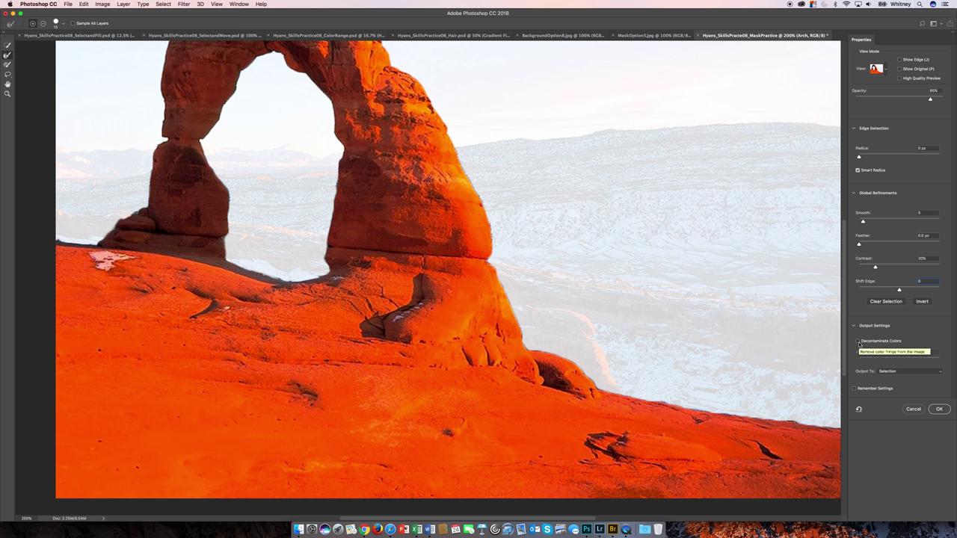
- Decontaminate the colors and output to a new layer with layer mask, comparing the result with the original Arch layer shown and hidden
{"action": "left_click", "coordinate": [858, 342]}
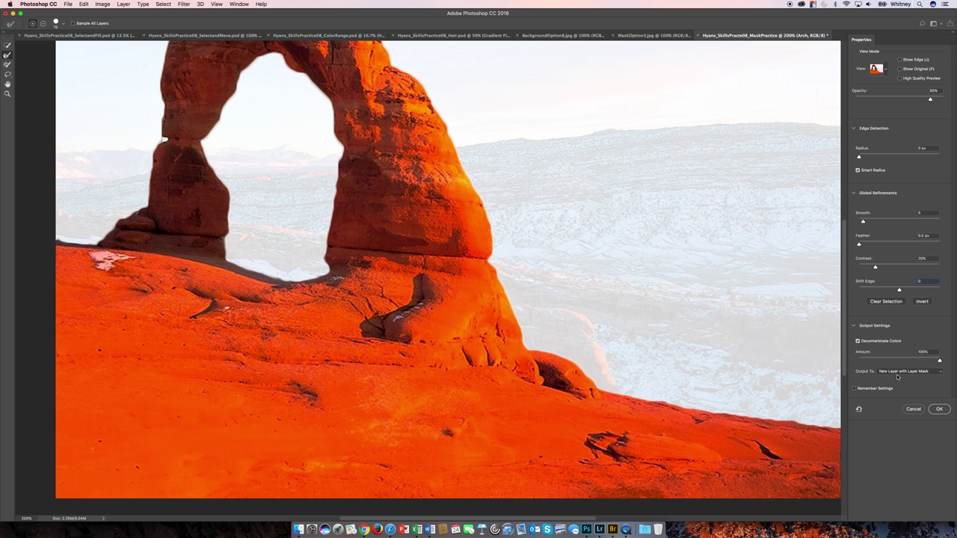
{"action": "left_click", "coordinate": [940, 410]}
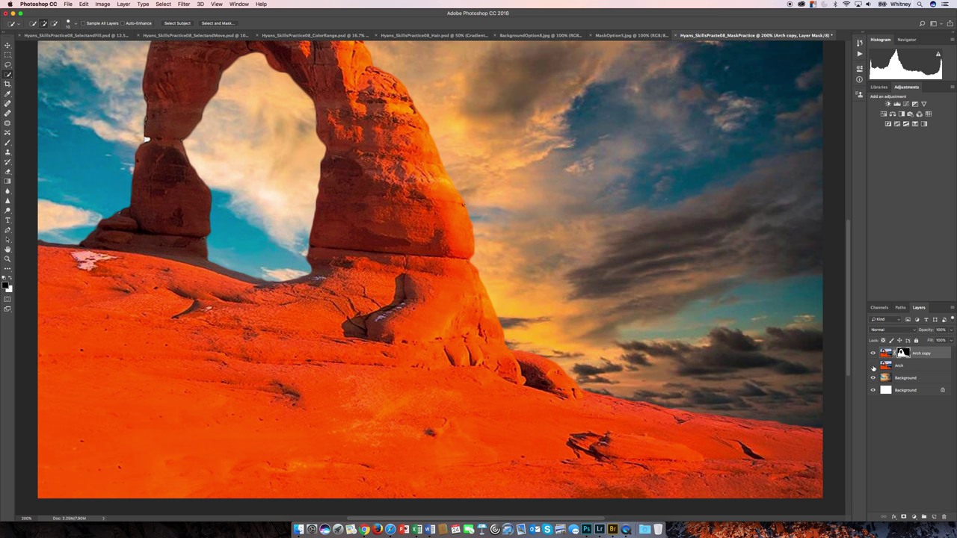
{"action": "left_click", "coordinate": [872, 365]}
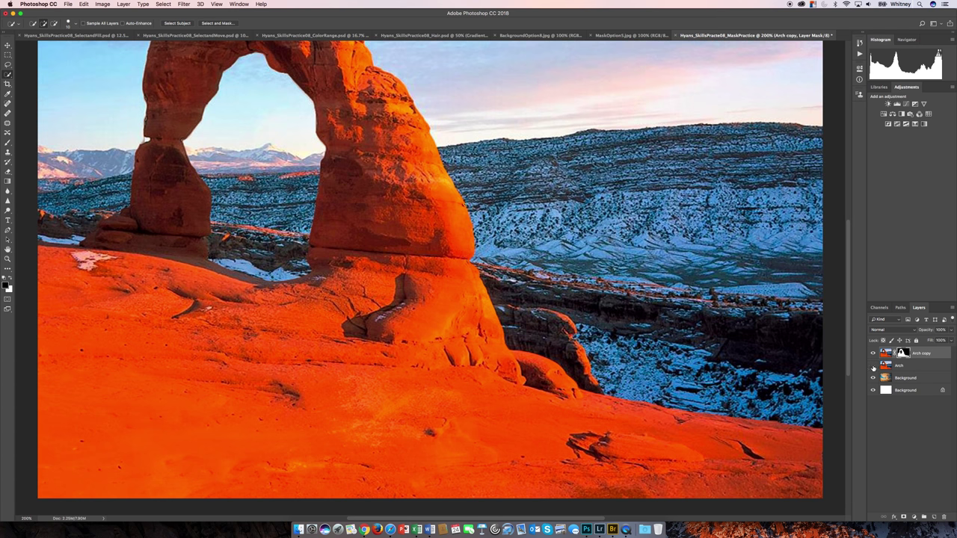
{"action": "left_click", "coordinate": [872, 366]}
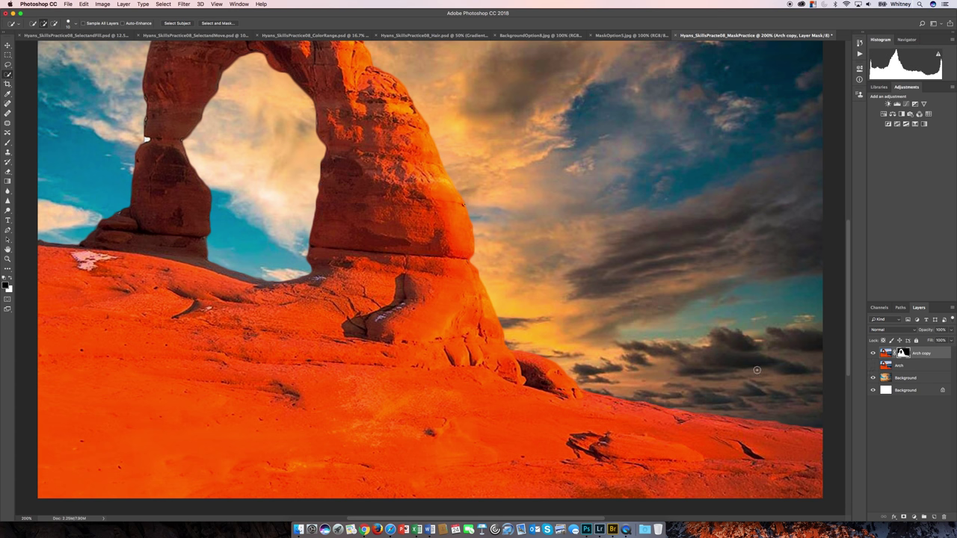
- Paint black with a small brush on the Arch copy layer mask to hide stray pixels along the opening's right edge
{"action": "left_click_drag", "start_coordinate": [737, 363], "coordinate": [780, 416]}
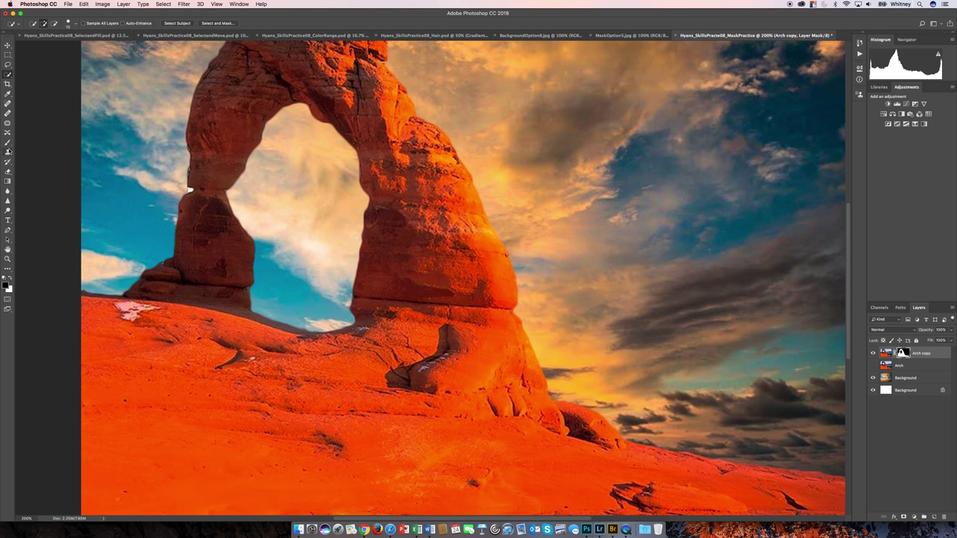
{"action": "left_click", "coordinate": [7, 143]}
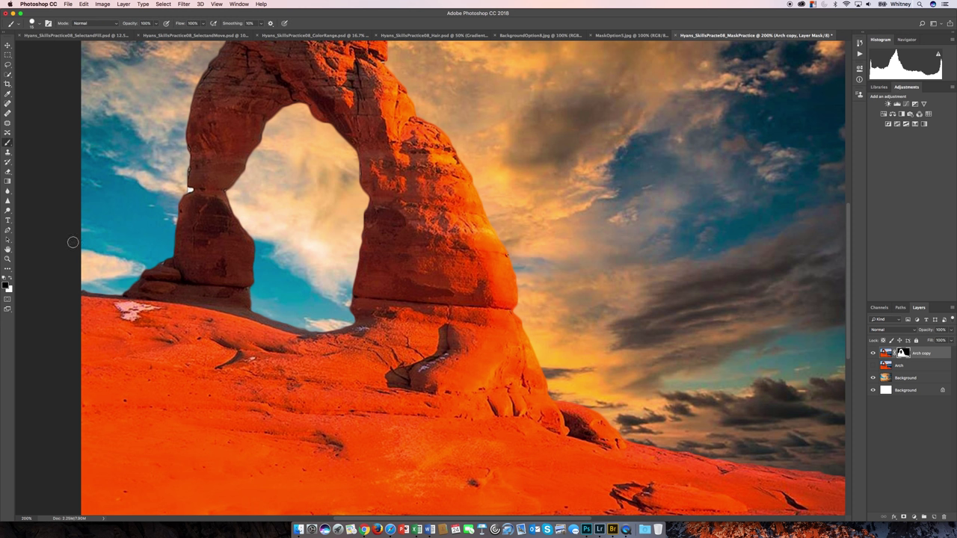
{"action": "key", "text": "["}
{"action": "scroll", "coordinate": [187, 191], "scroll_direction": "up", "scroll_amount": 1}
{"action": "scroll", "coordinate": [190, 190], "scroll_direction": "up", "scroll_amount": 1}
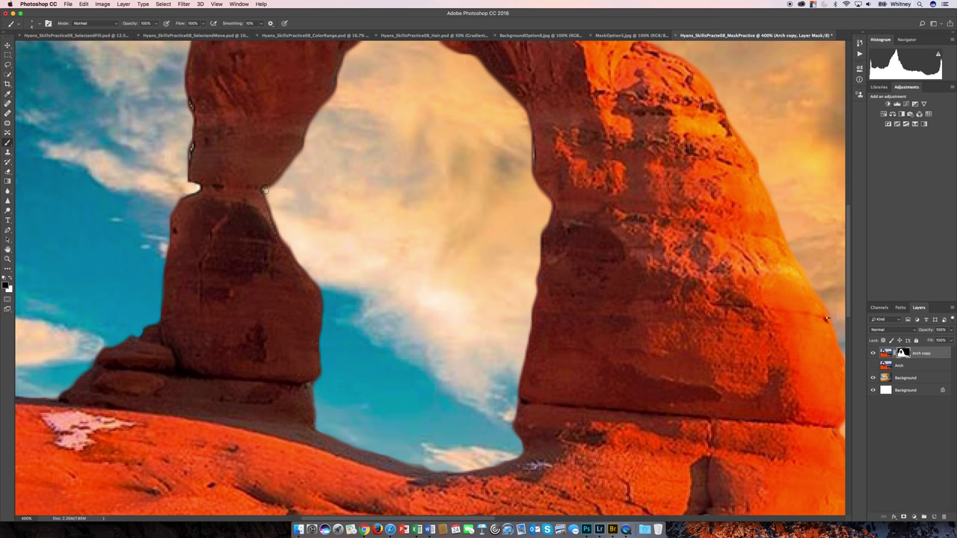
{"action": "scroll", "coordinate": [256, 206], "scroll_direction": "up", "scroll_amount": 5}
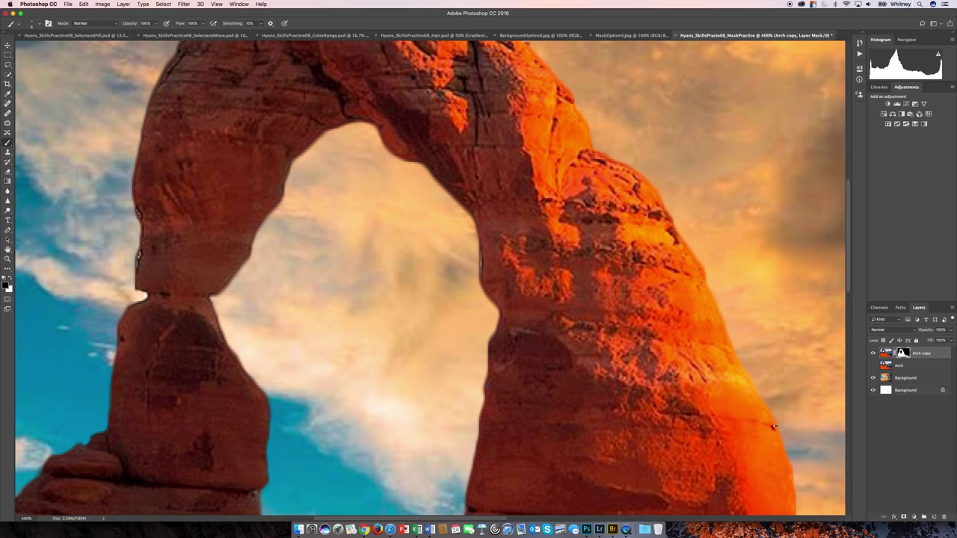
{"action": "scroll", "coordinate": [257, 207], "scroll_direction": "up", "scroll_amount": 4}
{"action": "scroll", "coordinate": [256, 207], "scroll_direction": "down", "scroll_amount": 3}
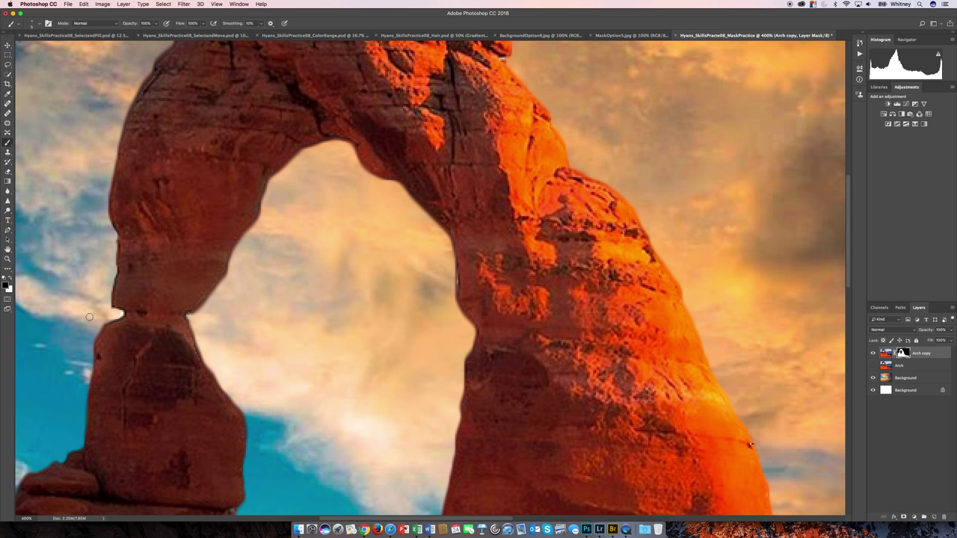
{"action": "scroll", "coordinate": [272, 296], "scroll_direction": "up", "scroll_amount": 3}
{"action": "scroll", "coordinate": [275, 295], "scroll_direction": "right", "scroll_amount": 2}
{"action": "scroll", "coordinate": [278, 293], "scroll_direction": "down", "scroll_amount": 2}
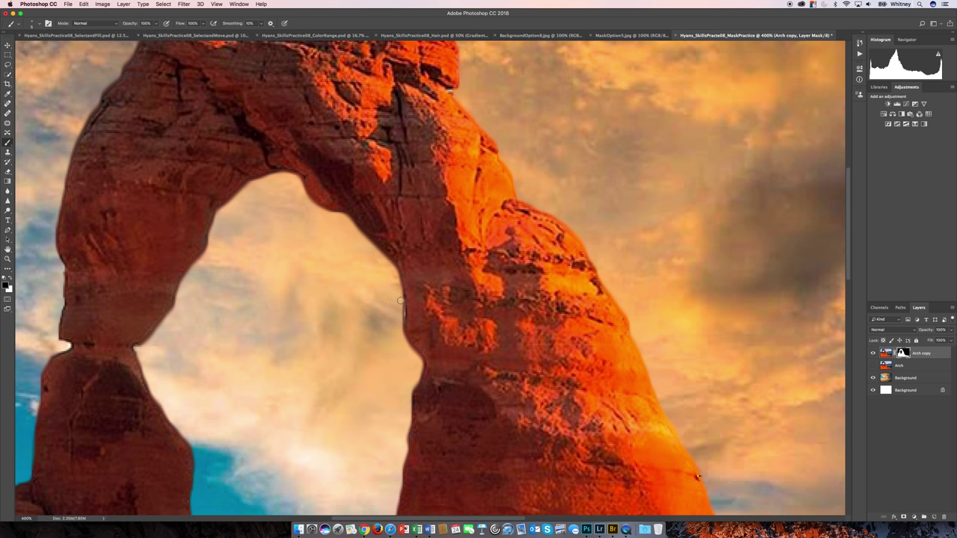
{"action": "left_click_drag", "start_coordinate": [400, 301], "coordinate": [402, 341]}
- Examine the masked edges along the lower arch and slope, and the whole composite against the sunset sky
{"action": "scroll", "coordinate": [530, 353], "scroll_direction": "down", "scroll_amount": 6}
{"action": "scroll", "coordinate": [530, 353], "scroll_direction": "right", "scroll_amount": 2}
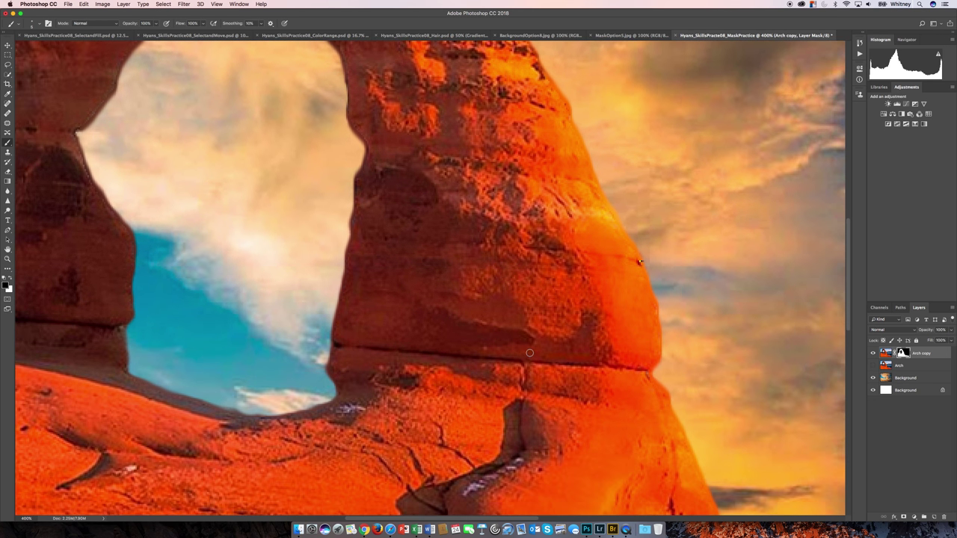
{"action": "scroll", "coordinate": [530, 353], "scroll_direction": "down", "scroll_amount": 8}
{"action": "scroll", "coordinate": [529, 352], "scroll_direction": "right", "scroll_amount": 2}
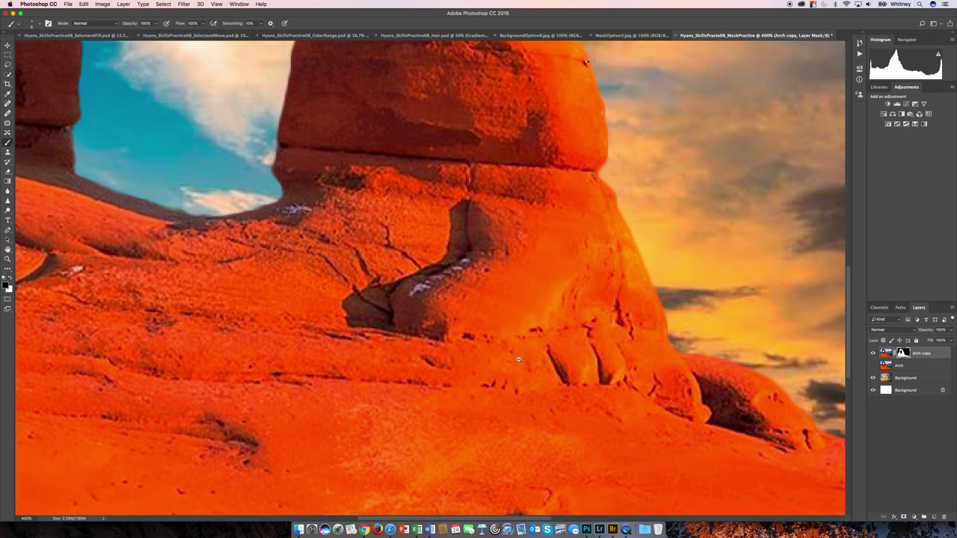
{"action": "scroll", "coordinate": [523, 358], "scroll_direction": "down", "scroll_amount": 1}
{"action": "scroll", "coordinate": [487, 367], "scroll_direction": "down", "scroll_amount": 3}
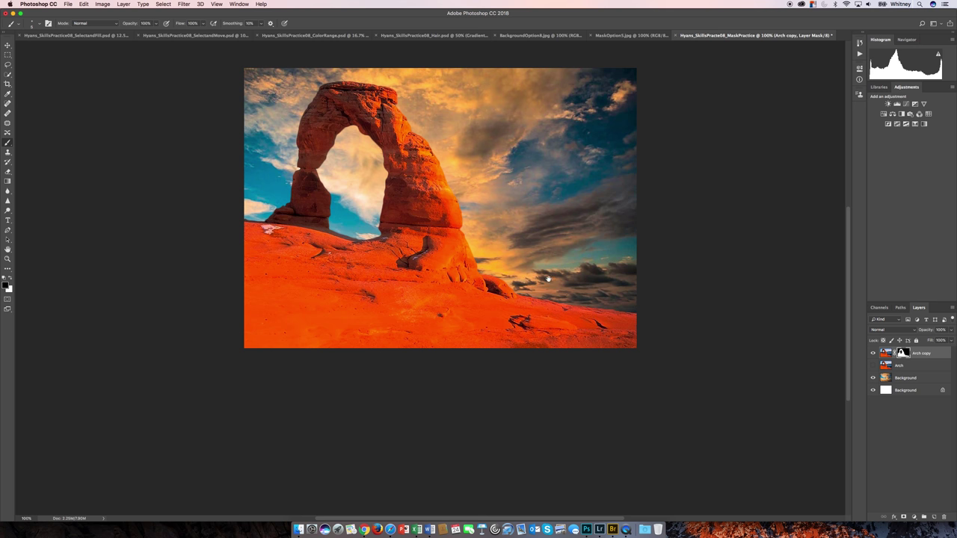
{"action": "left_click_drag", "start_coordinate": [552, 293], "coordinate": [554, 312]}
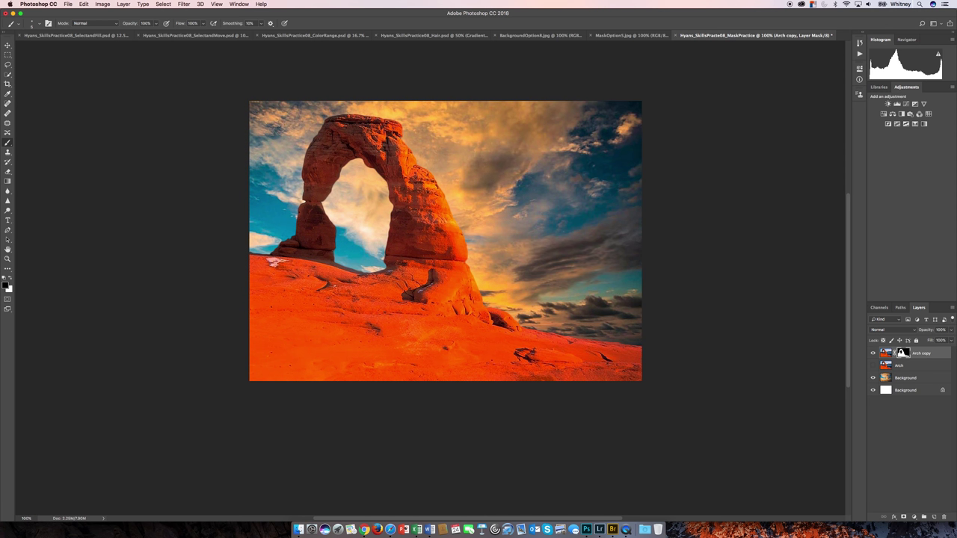
- Move the sunset sky Background layer upward with the Move tool so its sea horizon shows behind the slope
{"action": "left_click", "coordinate": [886, 378]}
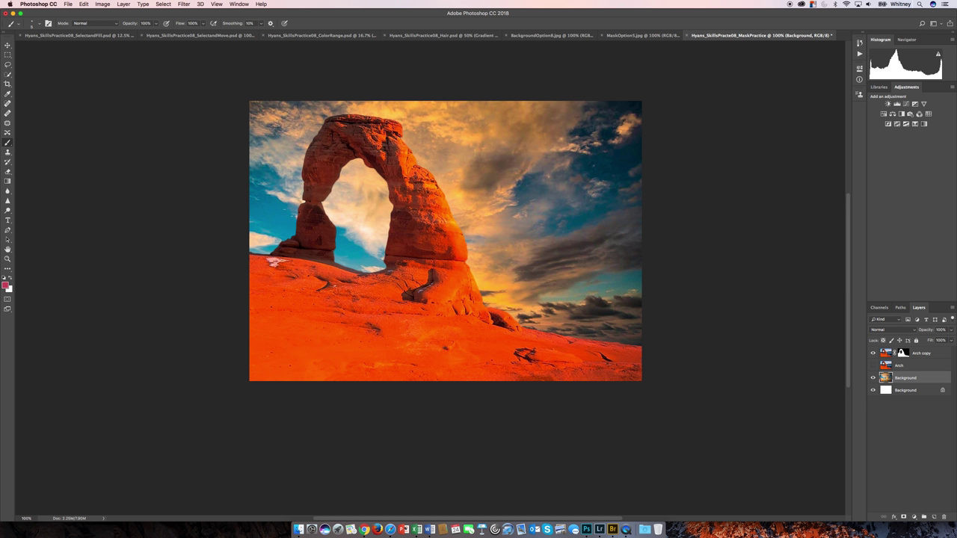
{"action": "left_click", "coordinate": [8, 46]}
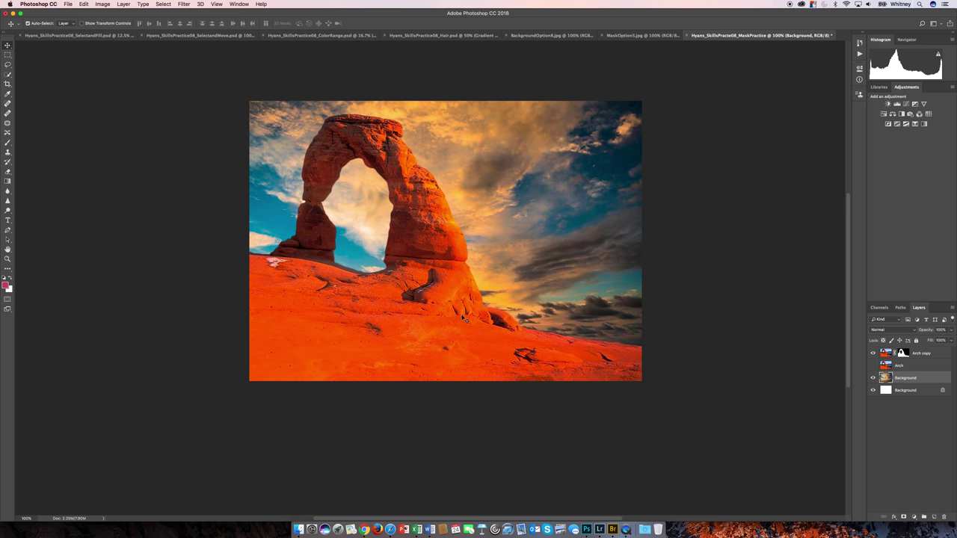
{"action": "mouse_move", "coordinate": [462, 317]}
{"action": "left_mouse_down"}
{"action": "mouse_move", "coordinate": [464, 294]}
{"action": "mouse_move", "coordinate": [463, 318]}
{"action": "left_mouse_up"}
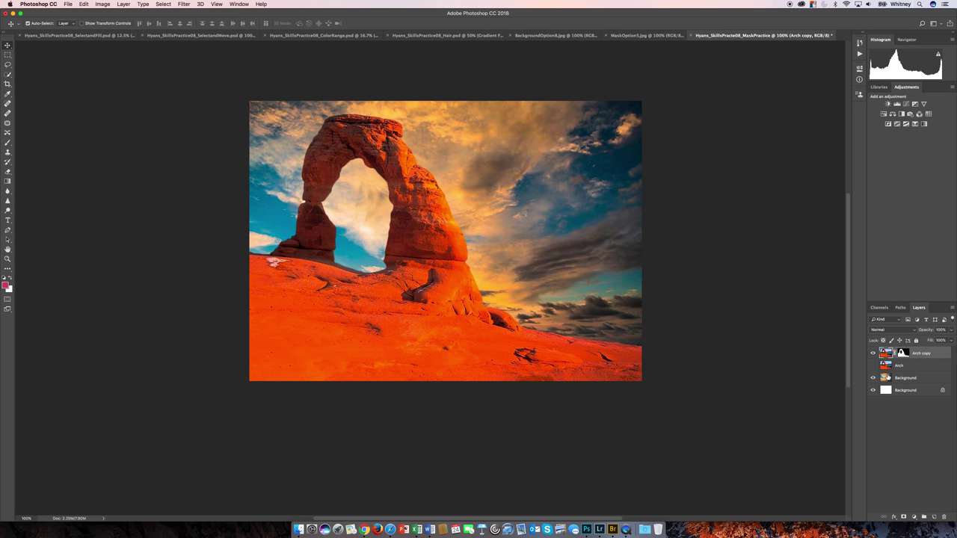
{"action": "left_click", "coordinate": [886, 377]}
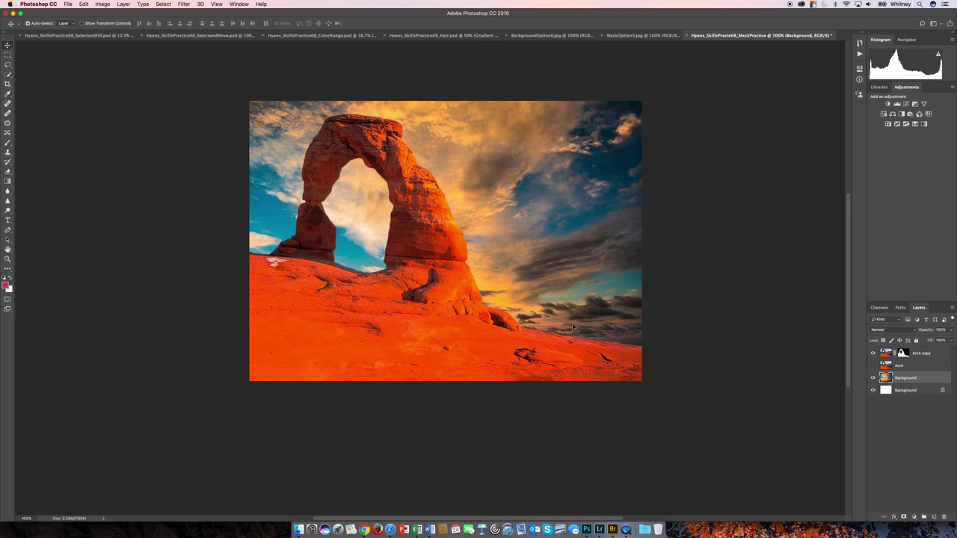
{"action": "left_click_drag", "start_coordinate": [573, 329], "coordinate": [573, 296]}
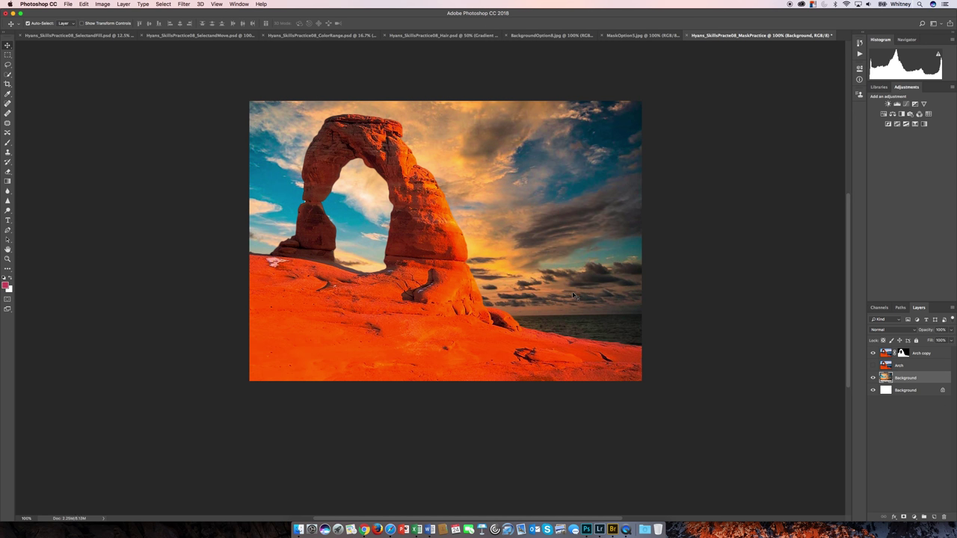
{"action": "left_click_drag", "start_coordinate": [573, 296], "coordinate": [576, 298]}
- Undock the Layers panel and float it over the picture's right edge
{"action": "left_click_drag", "start_coordinate": [919, 307], "coordinate": [628, 190]}
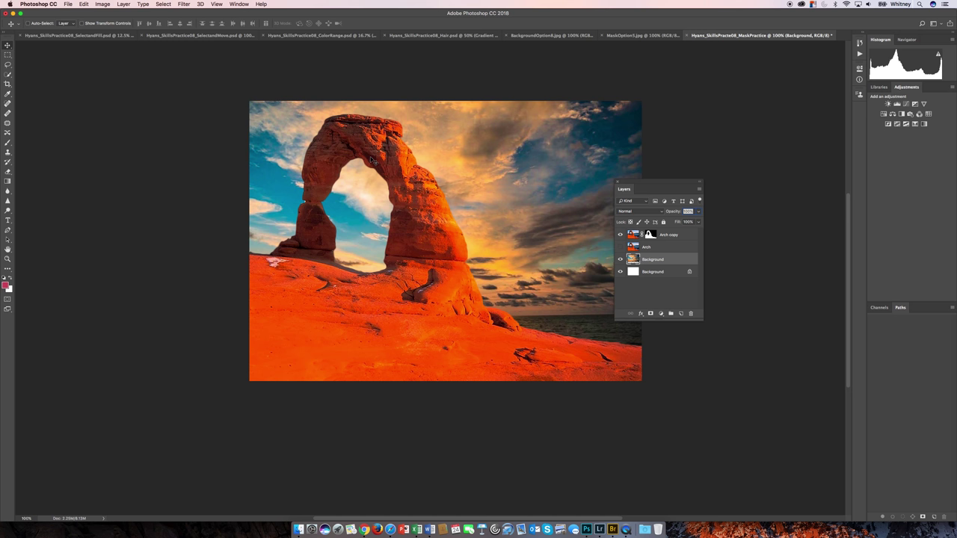
{"action": "left_click_drag", "start_coordinate": [197, 70], "coordinate": [768, 442]}
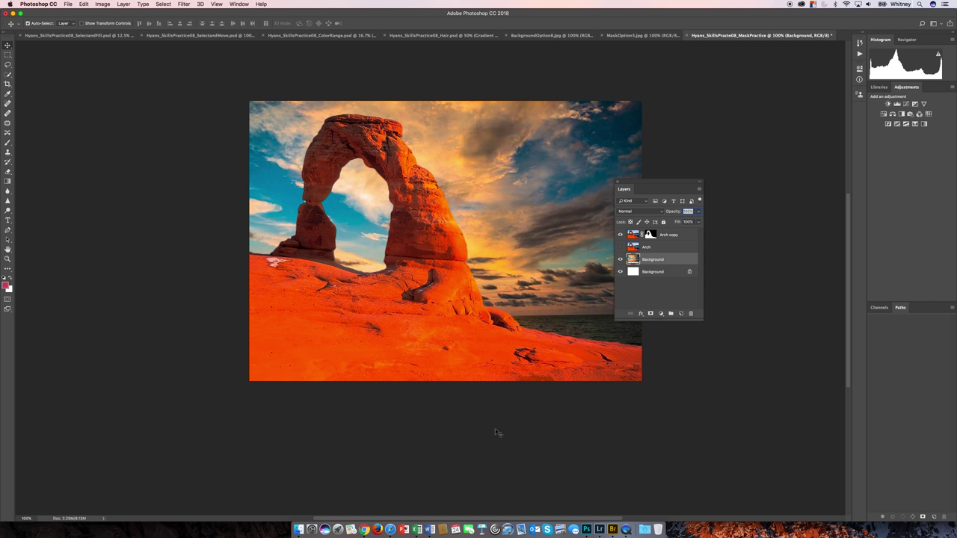